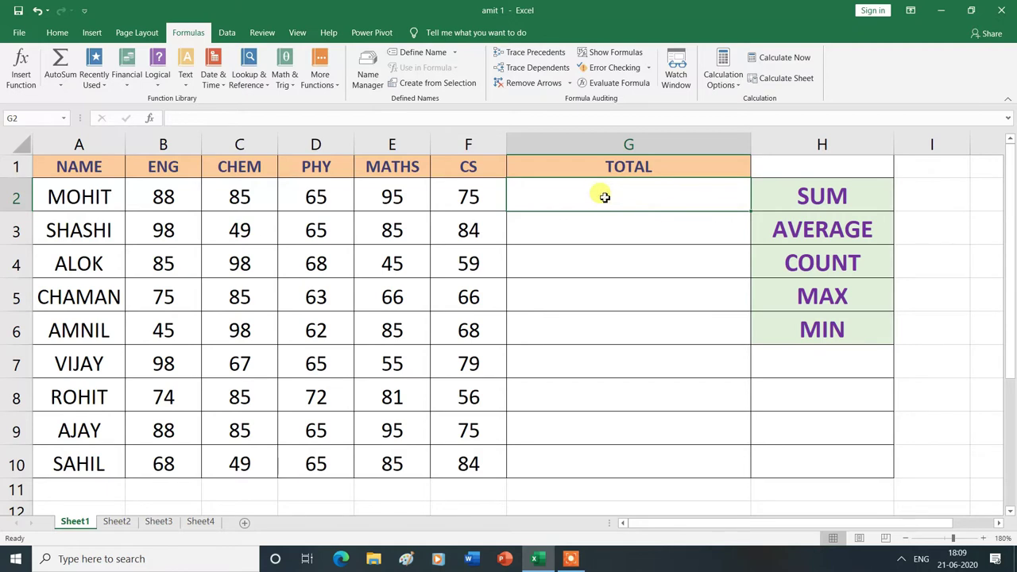
Enter an AutoSum SUM of B2:F2 in G2, giving a total of 408
{"action": "left_click", "coordinate": [61, 89]}
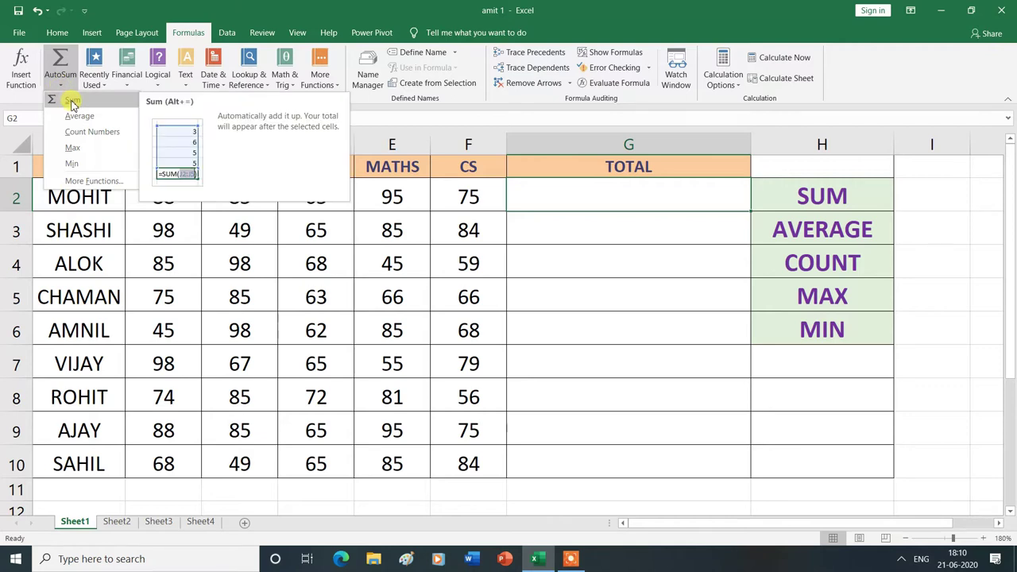
{"action": "left_click", "coordinate": [71, 101]}
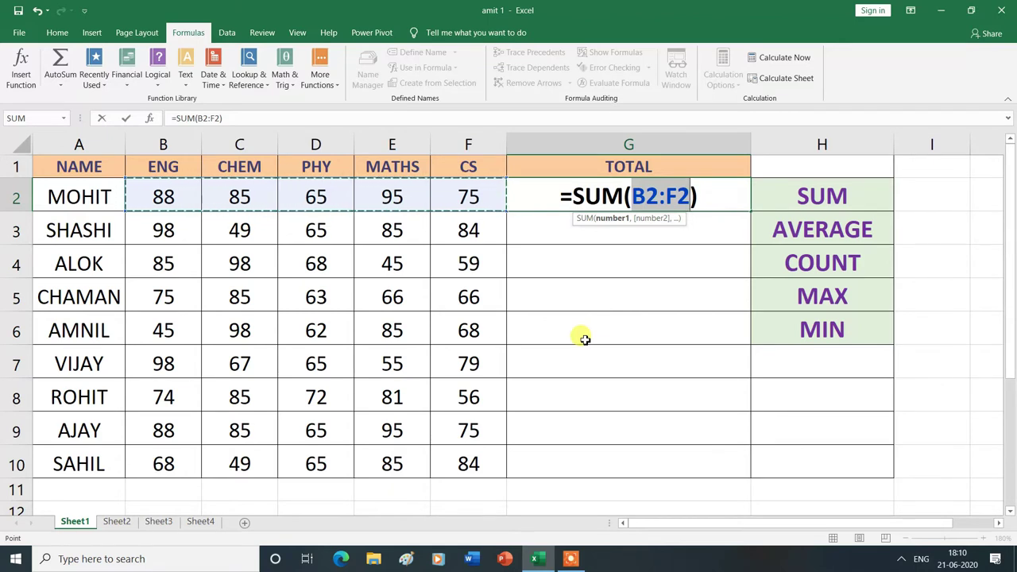
{"action": "key", "text": "Return"}
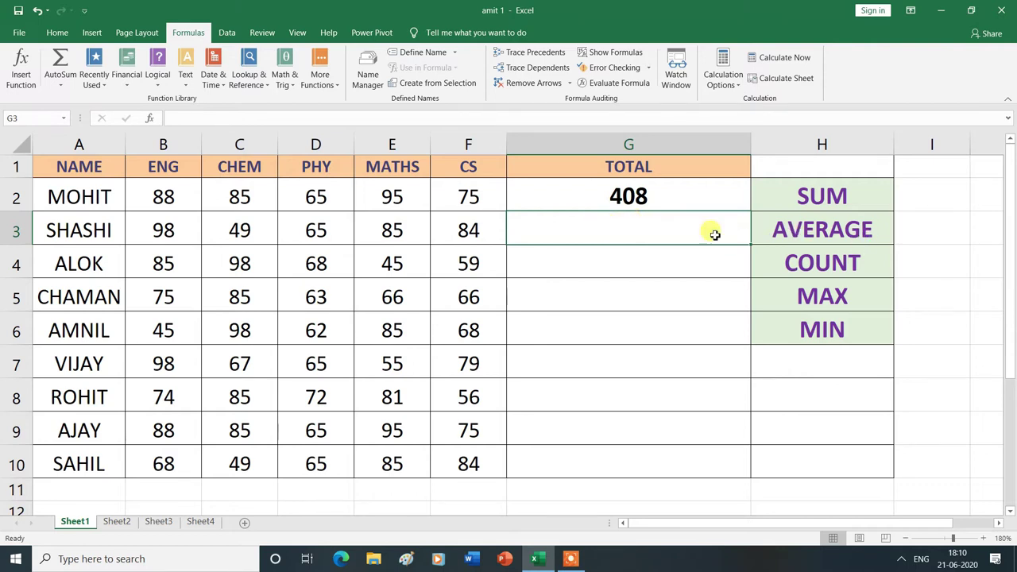
{"action": "left_click", "coordinate": [62, 90]}
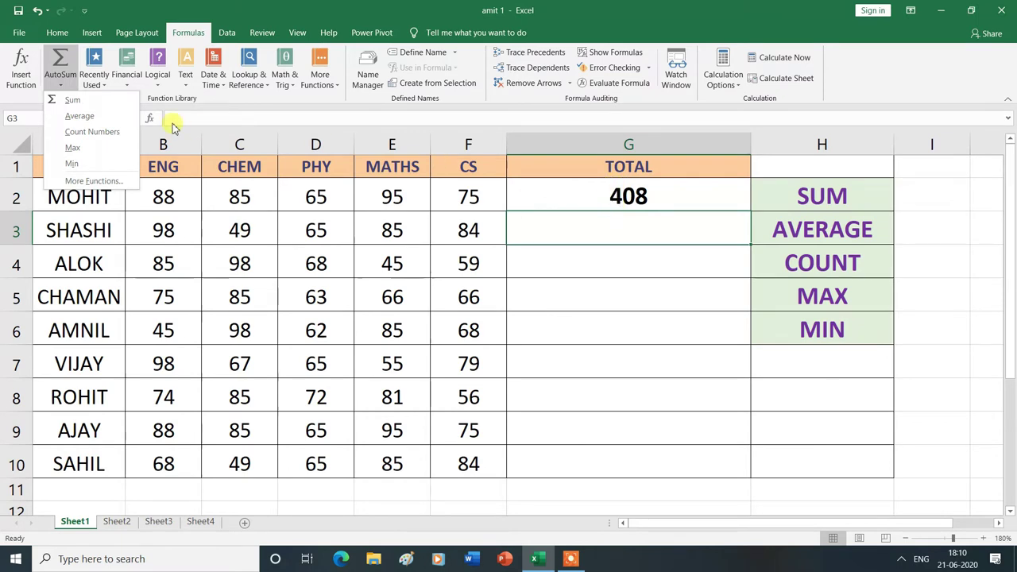
Cancel the unfinished average in G3 and delete the 408 total from G2
{"action": "left_click", "coordinate": [87, 121]}
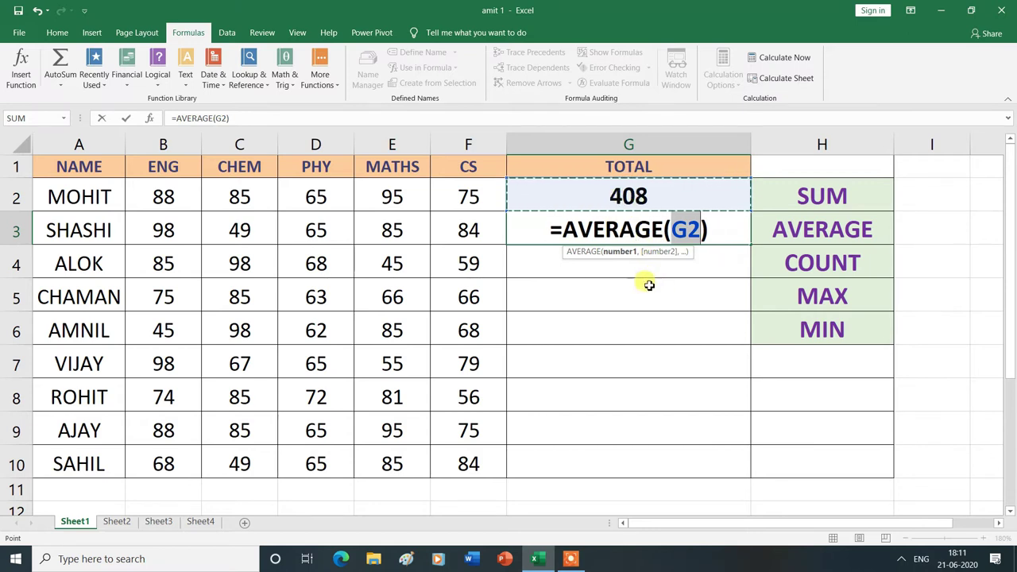
{"action": "key", "text": "Escape"}
{"action": "left_click", "coordinate": [652, 203]}
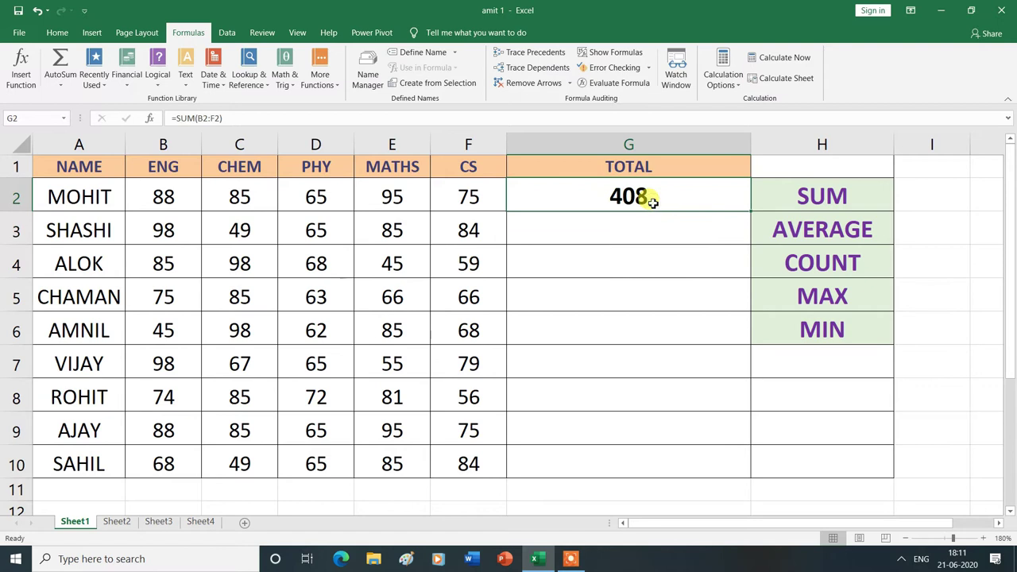
{"action": "key", "text": "Delete"}
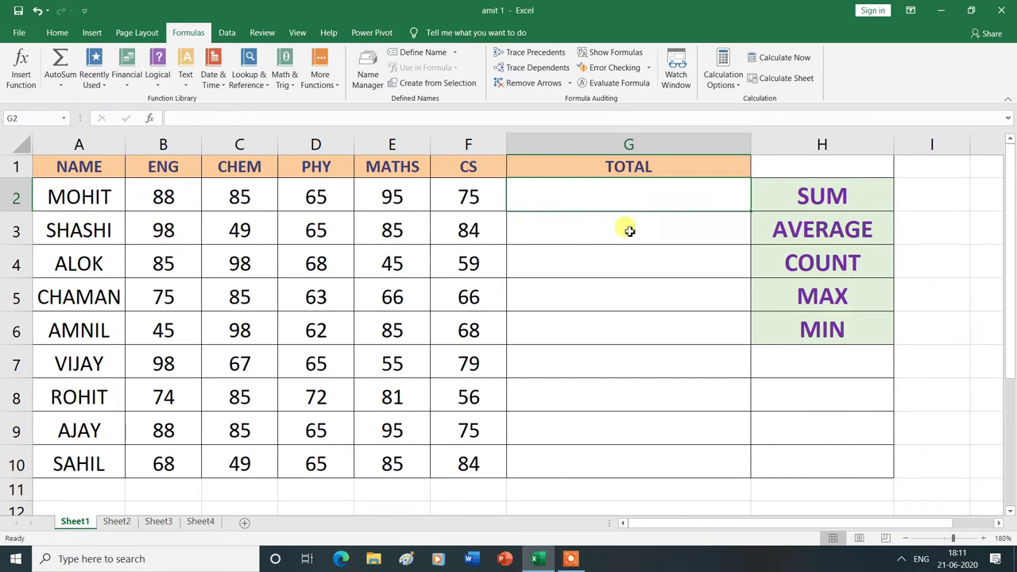
{"action": "left_click", "coordinate": [629, 230]}
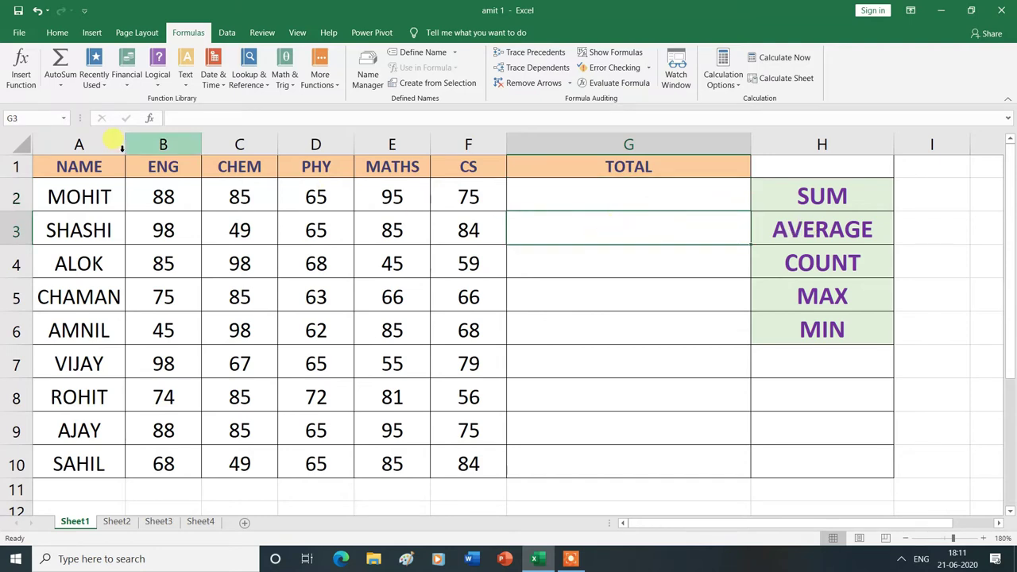
Enter an AutoSum AVERAGE over B3:F3 in G3, showing 76.2
{"action": "left_click", "coordinate": [62, 86]}
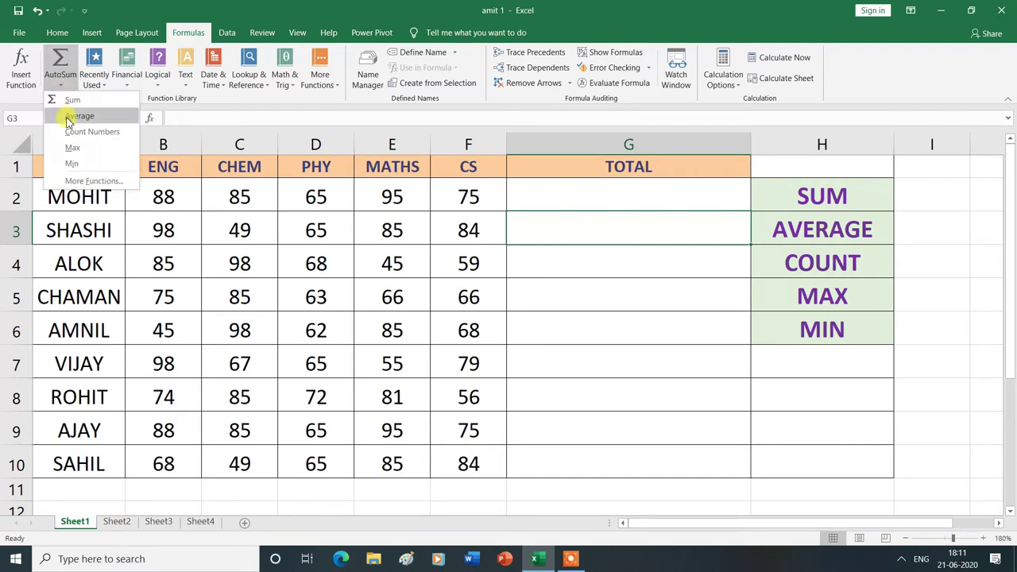
{"action": "left_click", "coordinate": [68, 120]}
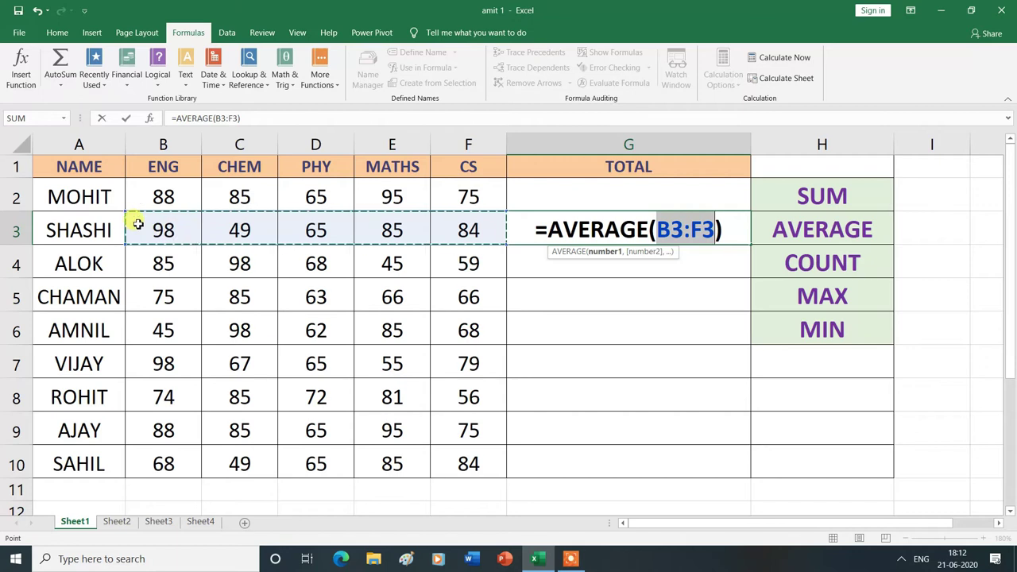
{"action": "left_click_drag", "start_coordinate": [137, 225], "coordinate": [483, 240]}
{"action": "key", "text": "Return"}
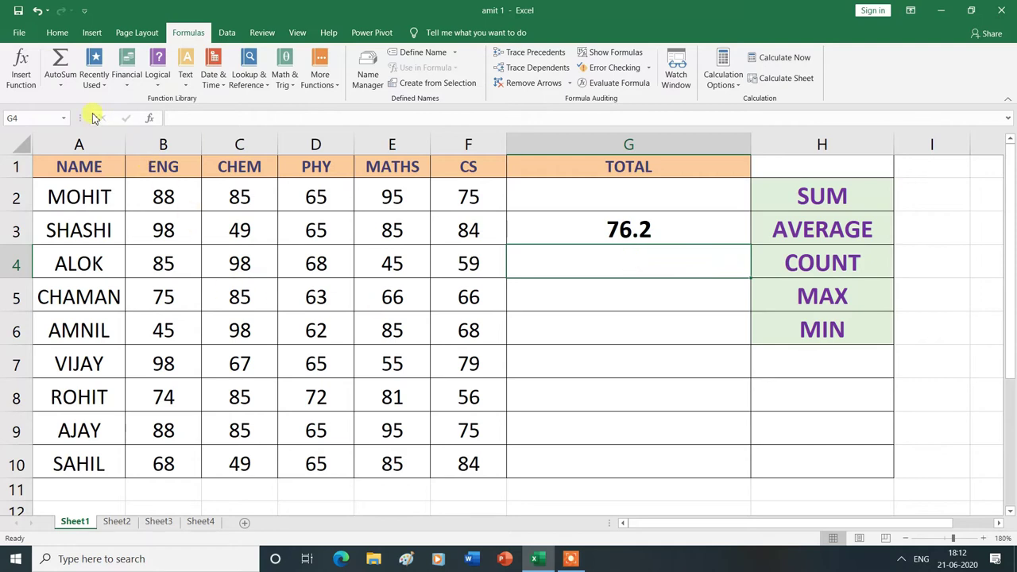
Enter an AutoSum Count Numbers formula over B4:F4 in G4, giving 5
{"action": "left_click", "coordinate": [60, 88]}
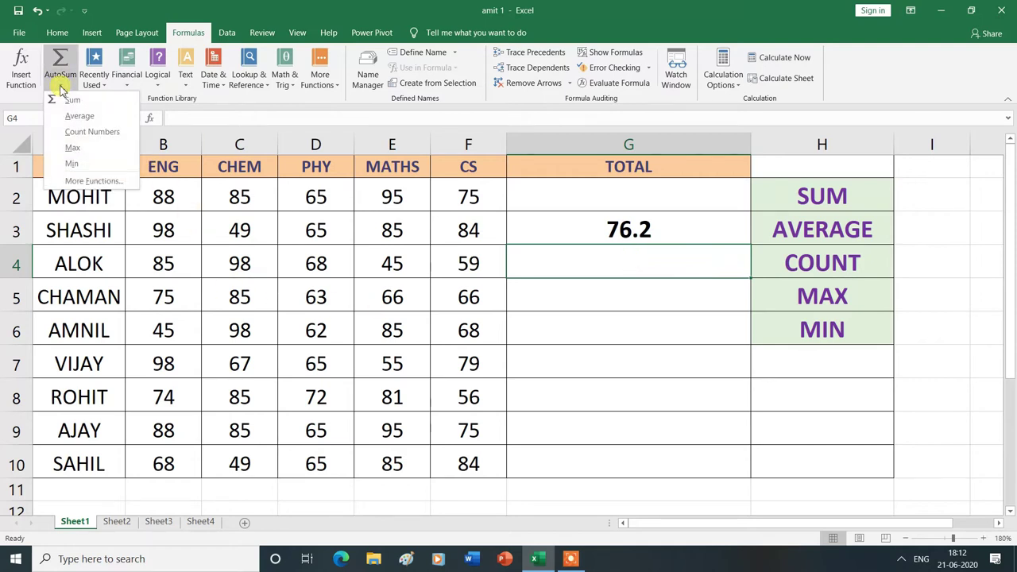
{"action": "left_click", "coordinate": [74, 137]}
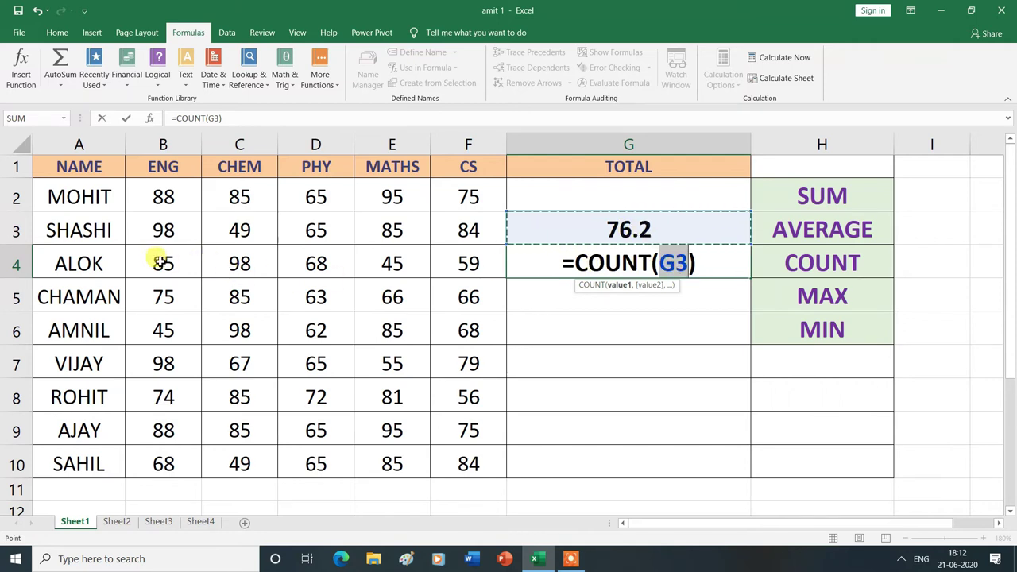
{"action": "left_click", "coordinate": [149, 262]}
{"action": "left_click_drag", "start_coordinate": [149, 262], "coordinate": [467, 262]}
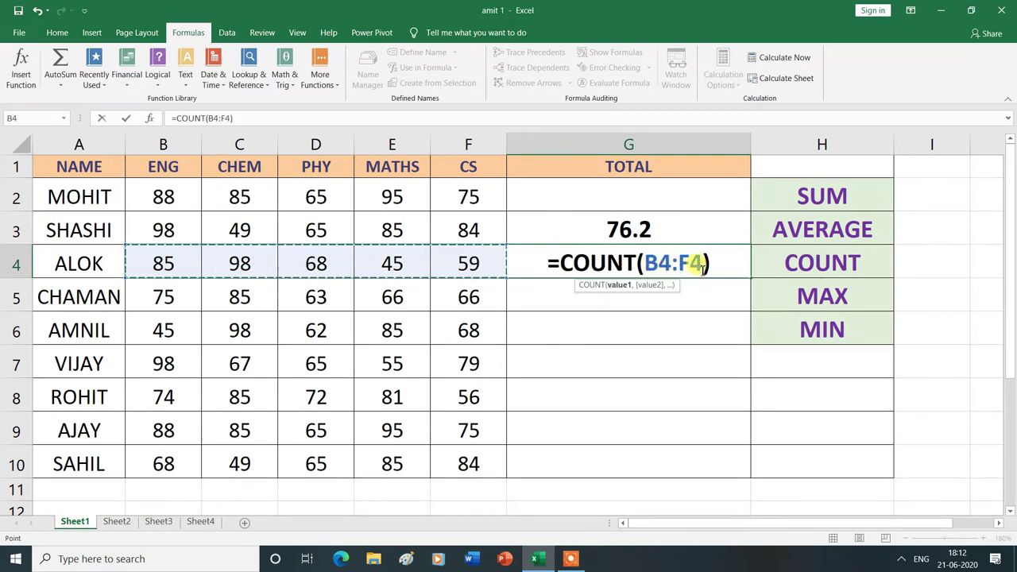
{"action": "key", "text": "Return"}
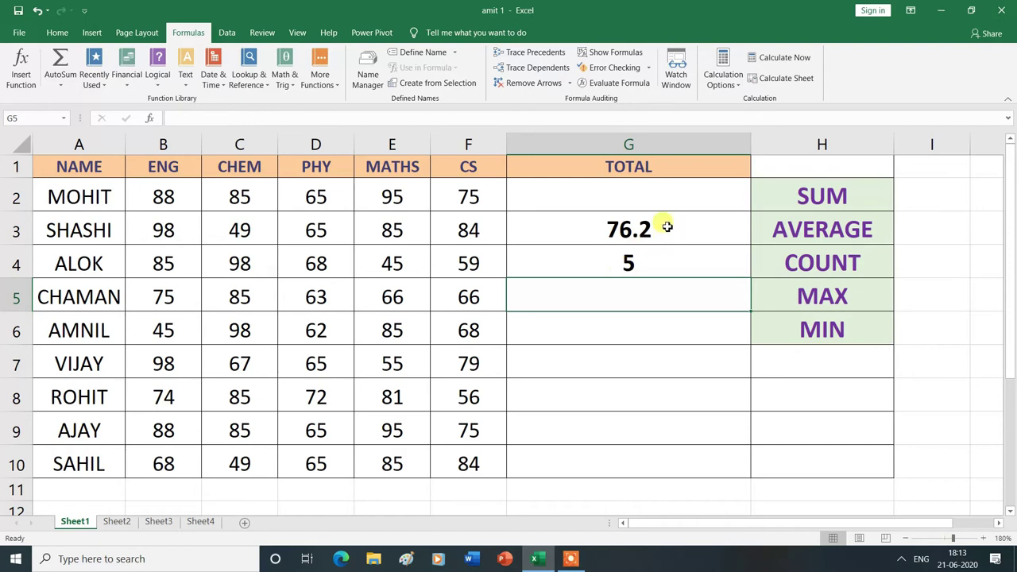
Clear the 76.2 and 5 results from G3:G4
{"action": "left_click_drag", "start_coordinate": [666, 227], "coordinate": [667, 257]}
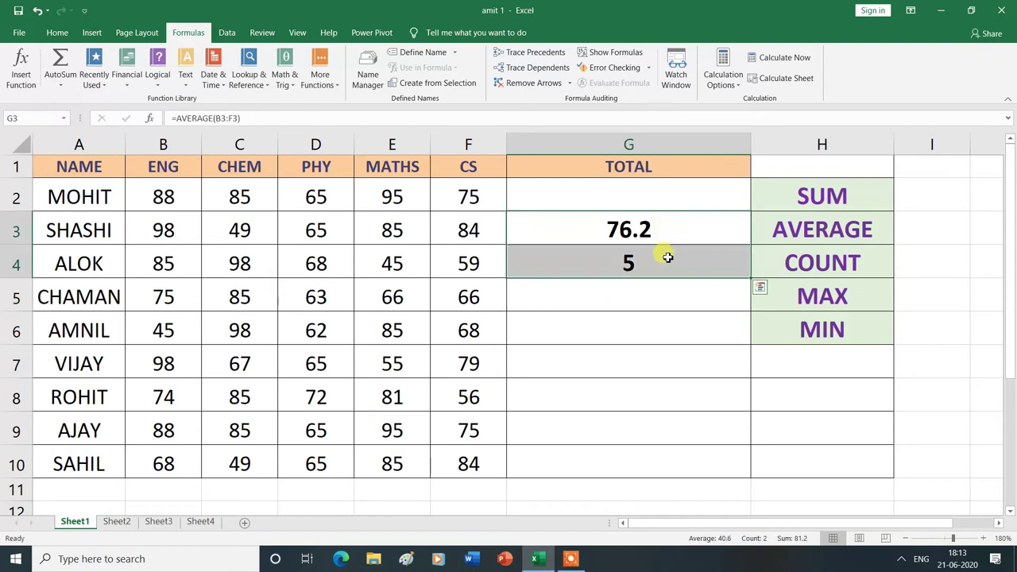
{"action": "key", "text": "Delete"}
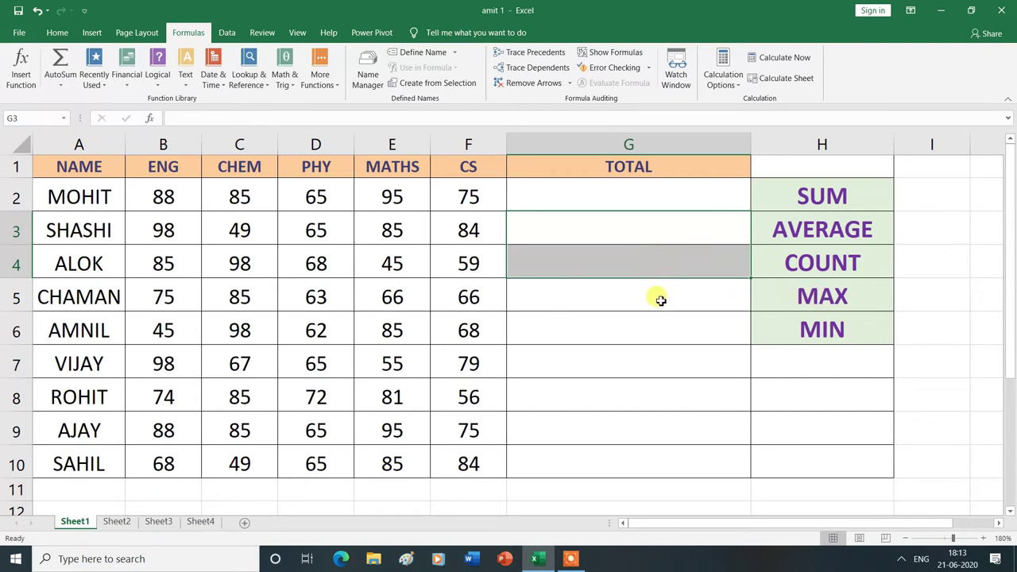
{"action": "left_click", "coordinate": [660, 299]}
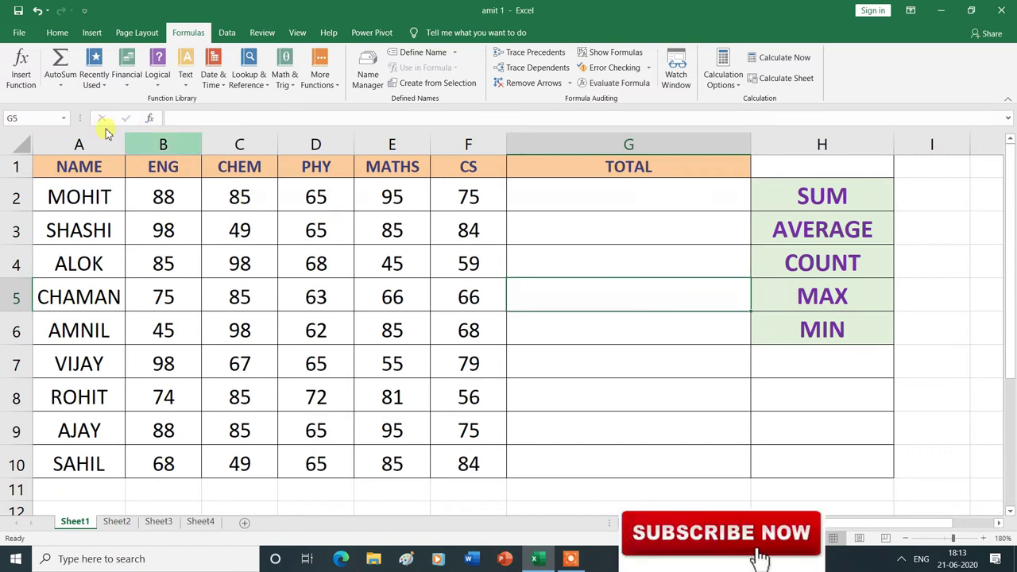
{"action": "left_click", "coordinate": [64, 87]}
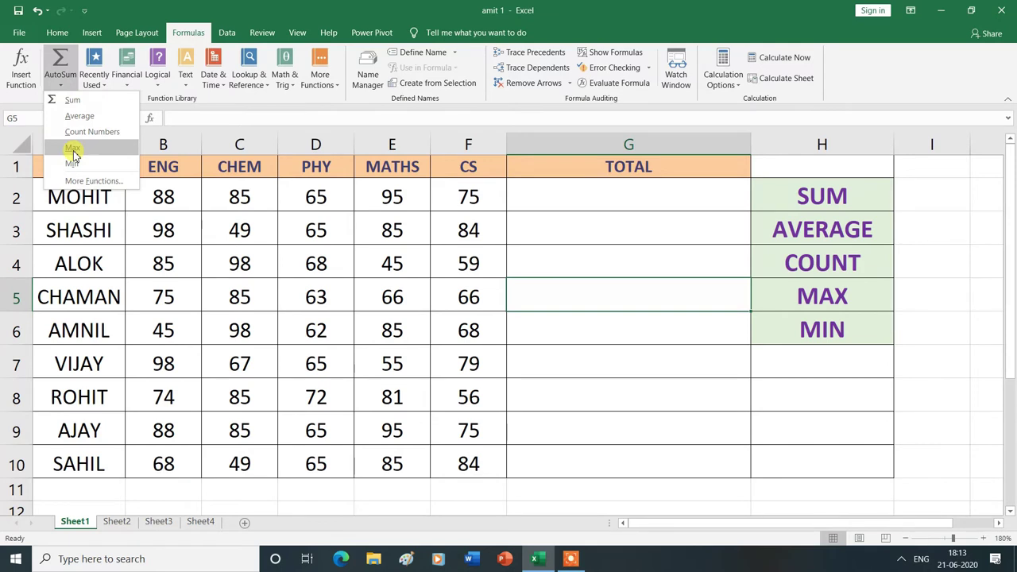
{"action": "left_click", "coordinate": [73, 150]}
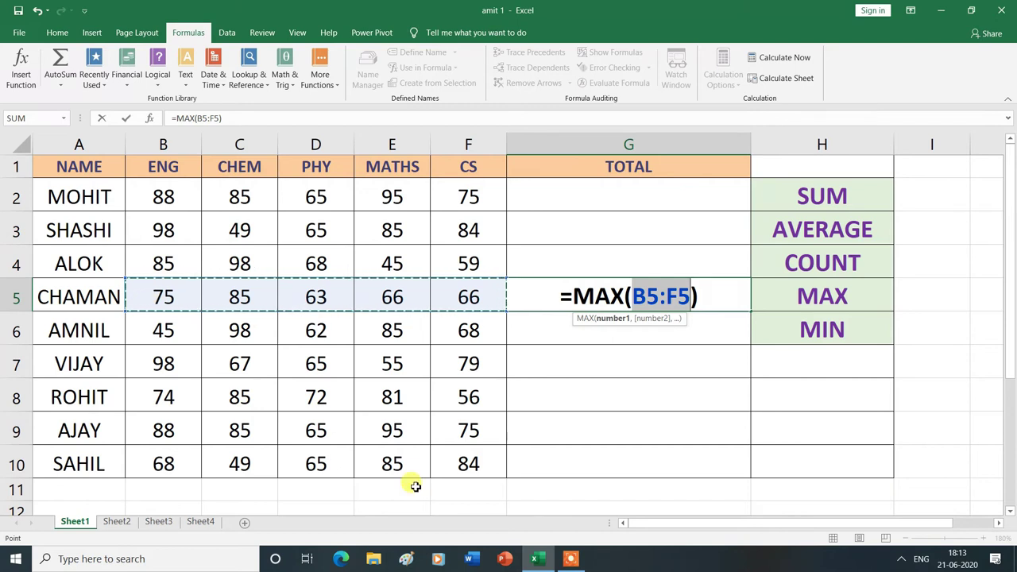
{"action": "key", "text": "Return"}
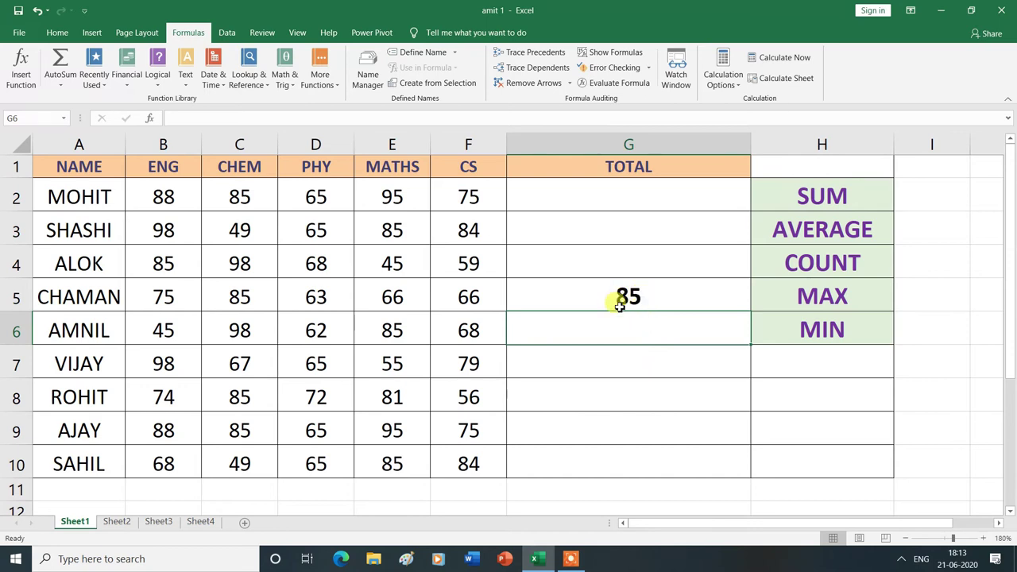
{"action": "key", "text": "alt"}
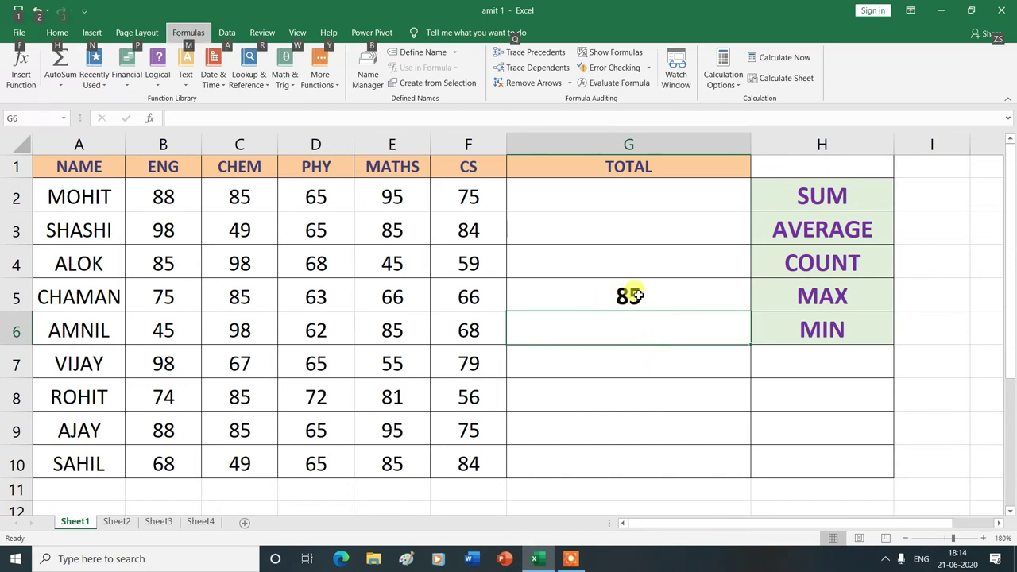
{"action": "left_click", "coordinate": [636, 294]}
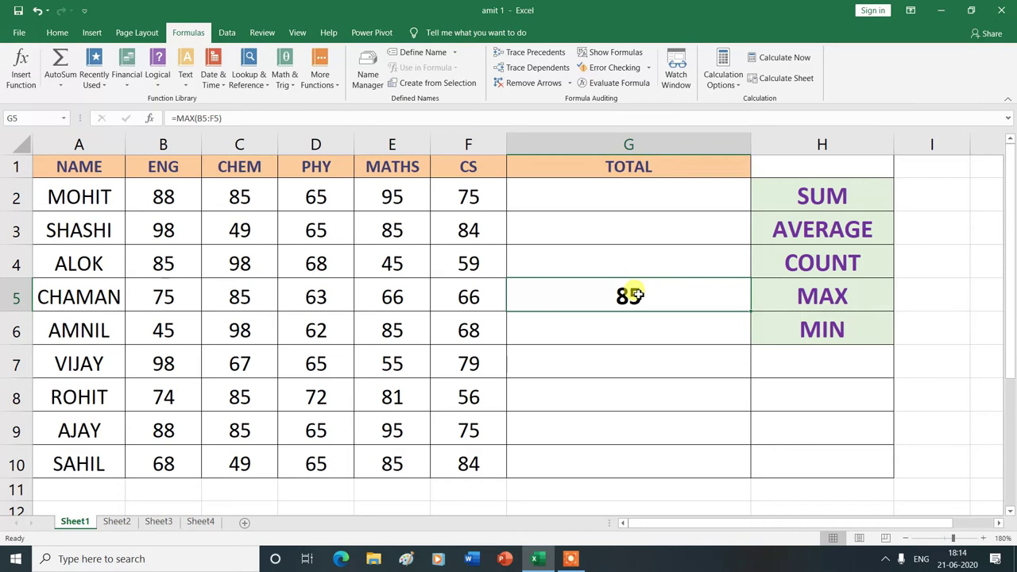
{"action": "key", "text": "Delete"}
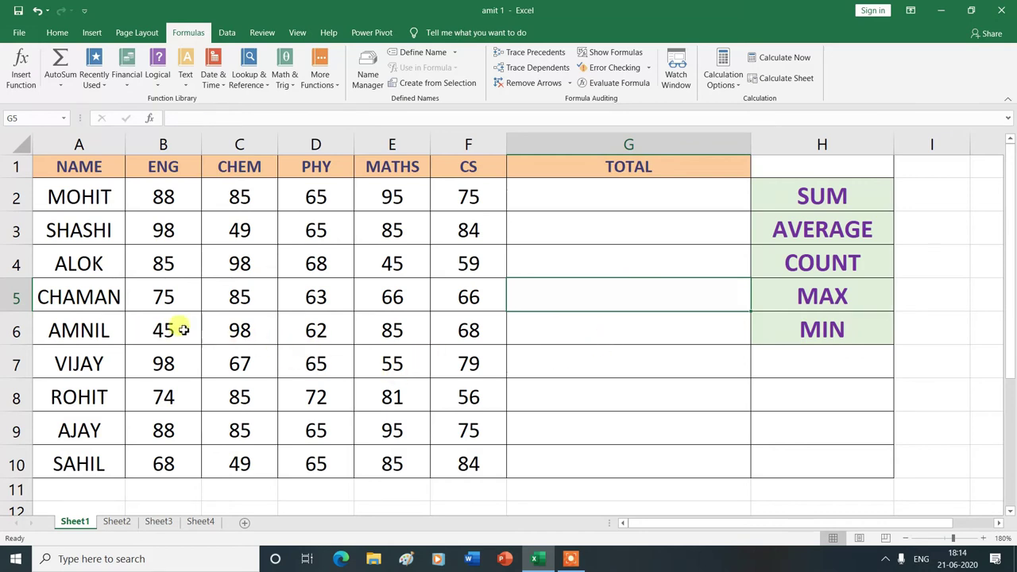
{"action": "left_click", "coordinate": [624, 333]}
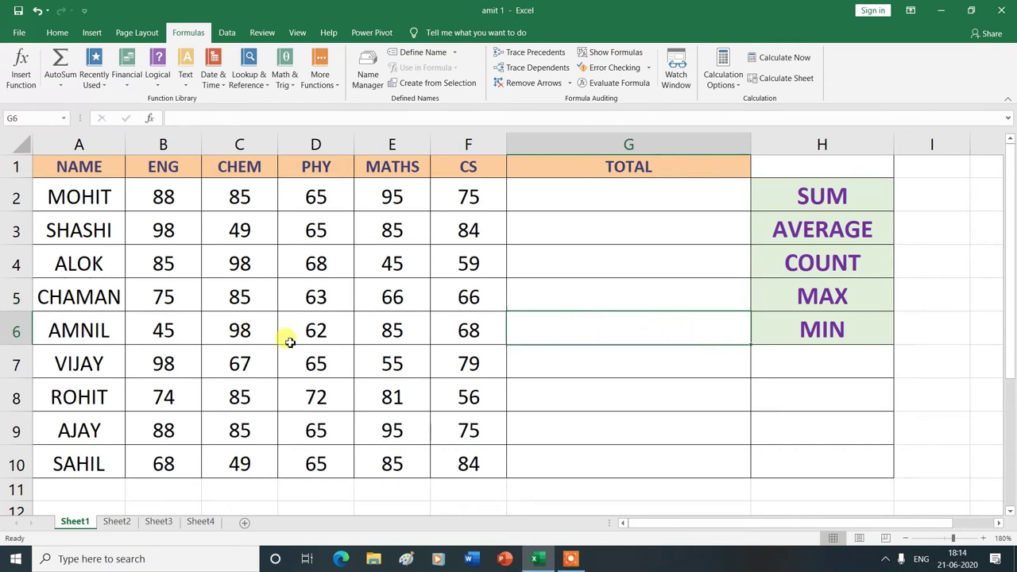
{"action": "left_click", "coordinate": [65, 92]}
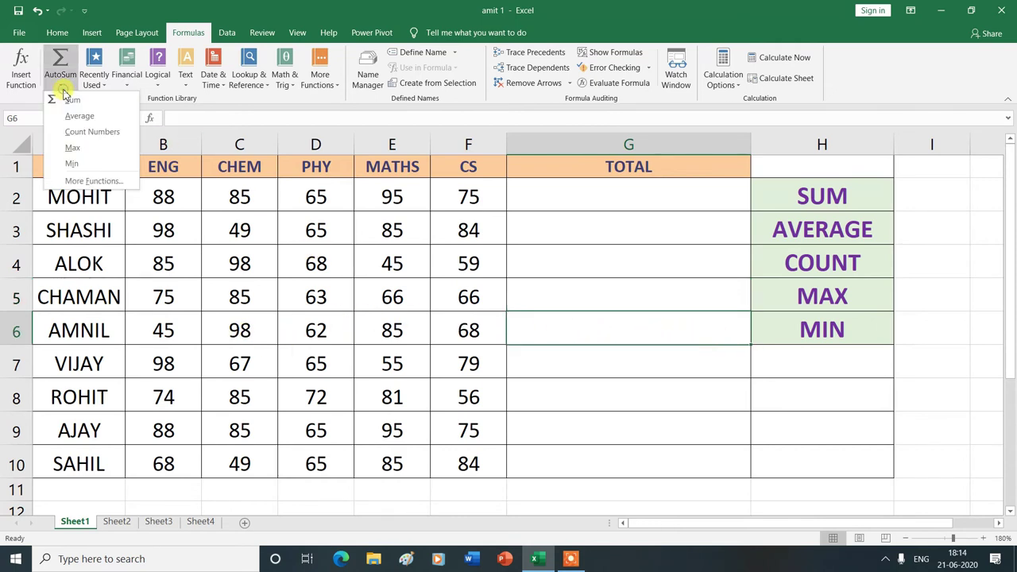
{"action": "left_click", "coordinate": [72, 164]}
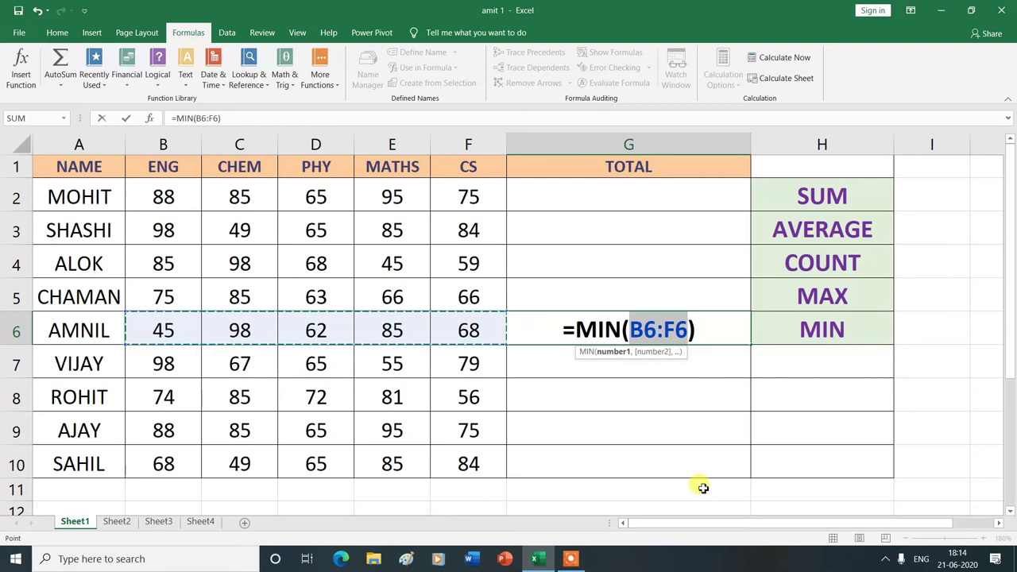
{"action": "key", "text": "Return"}
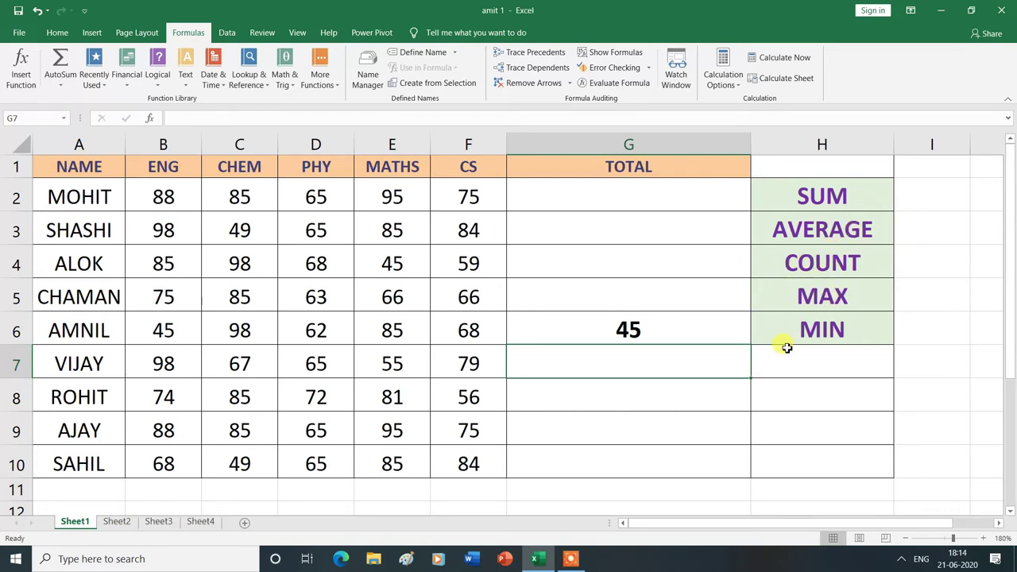
{"action": "left_click", "coordinate": [620, 328]}
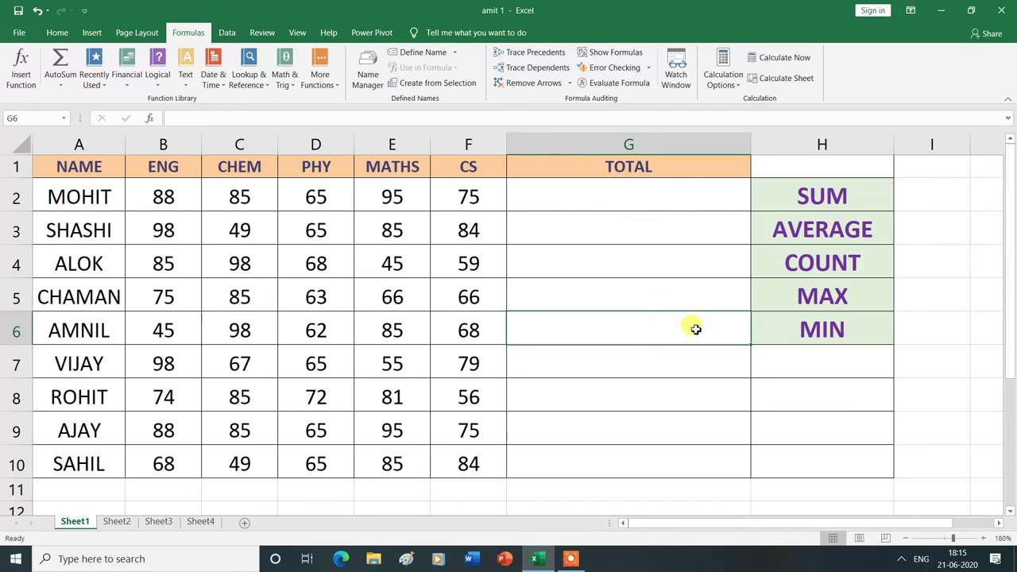
{"action": "left_click", "coordinate": [619, 290]}
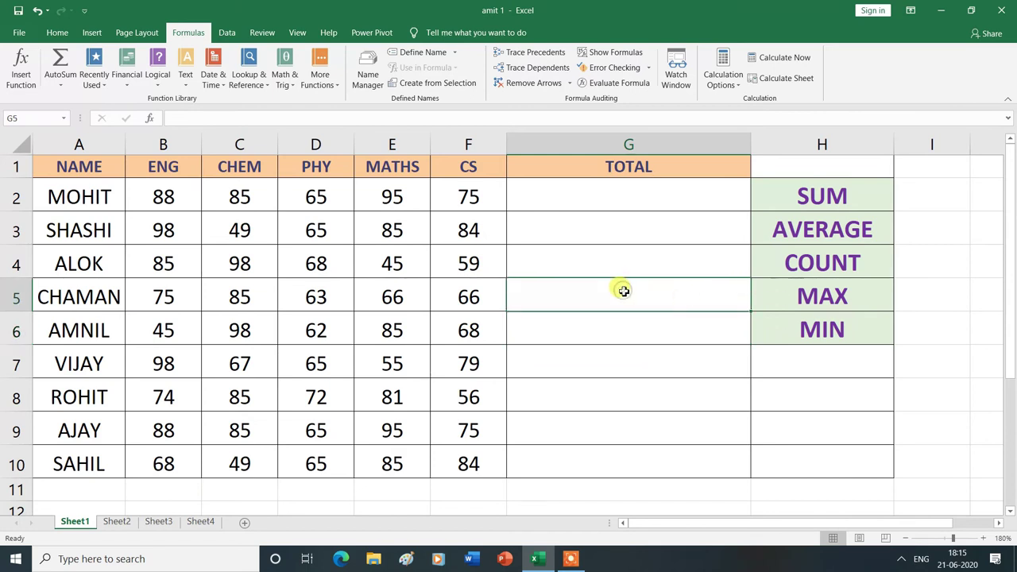
Insert MAX(B5:F5) in G5 from Recently Used functions, showing 85
{"action": "left_click", "coordinate": [104, 89]}
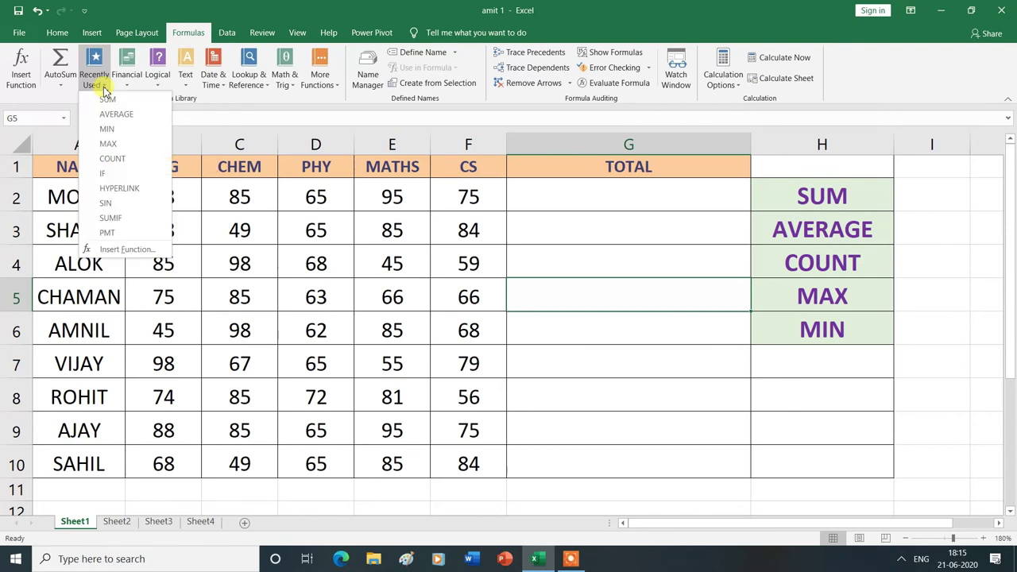
{"action": "left_click", "coordinate": [109, 147]}
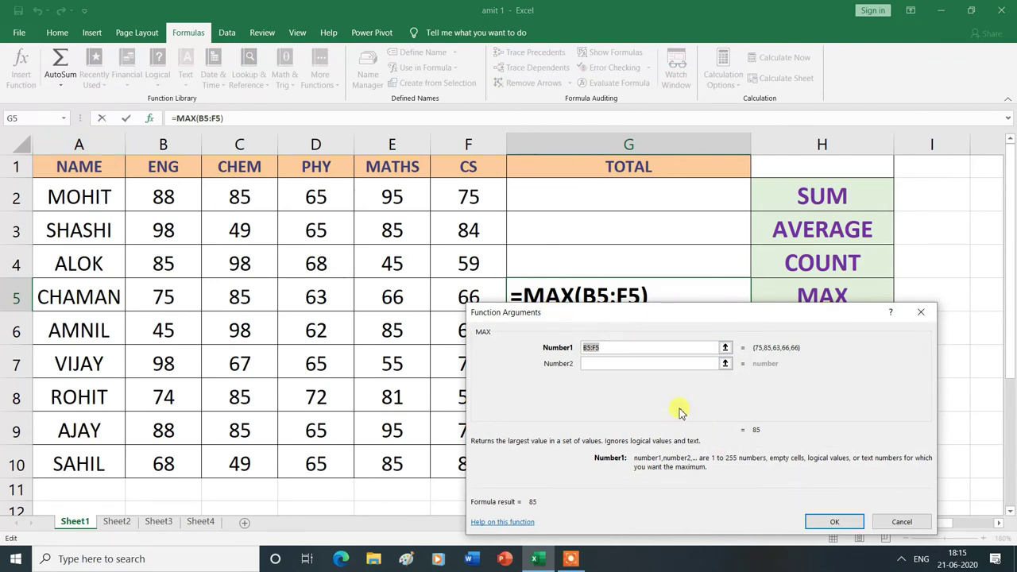
{"action": "left_click", "coordinate": [836, 522]}
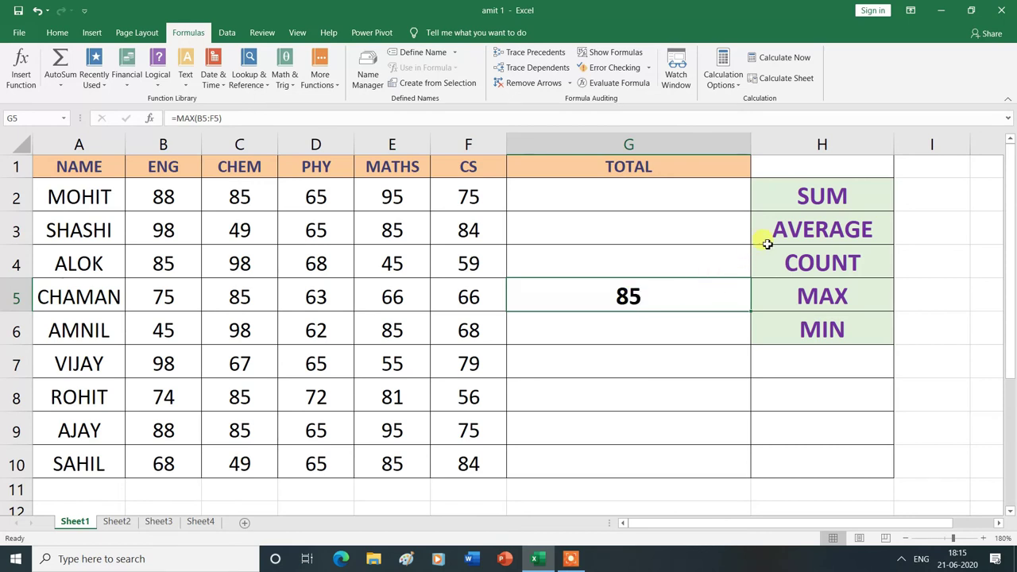
{"action": "left_click", "coordinate": [631, 231]}
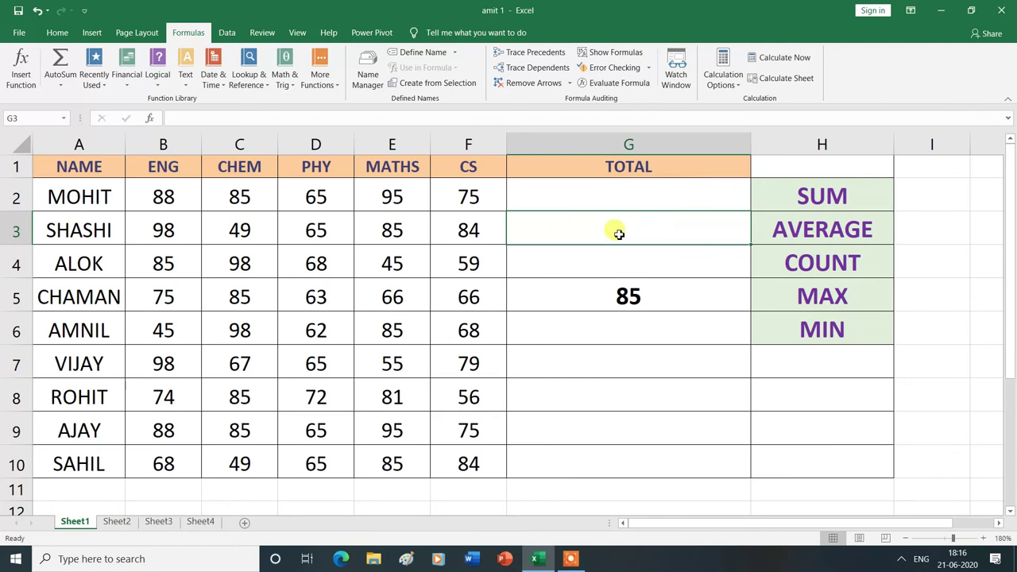
Insert AVERAGE(B3:F3) in G3 from Recently Used functions, showing 76.2
{"action": "left_click", "coordinate": [105, 87]}
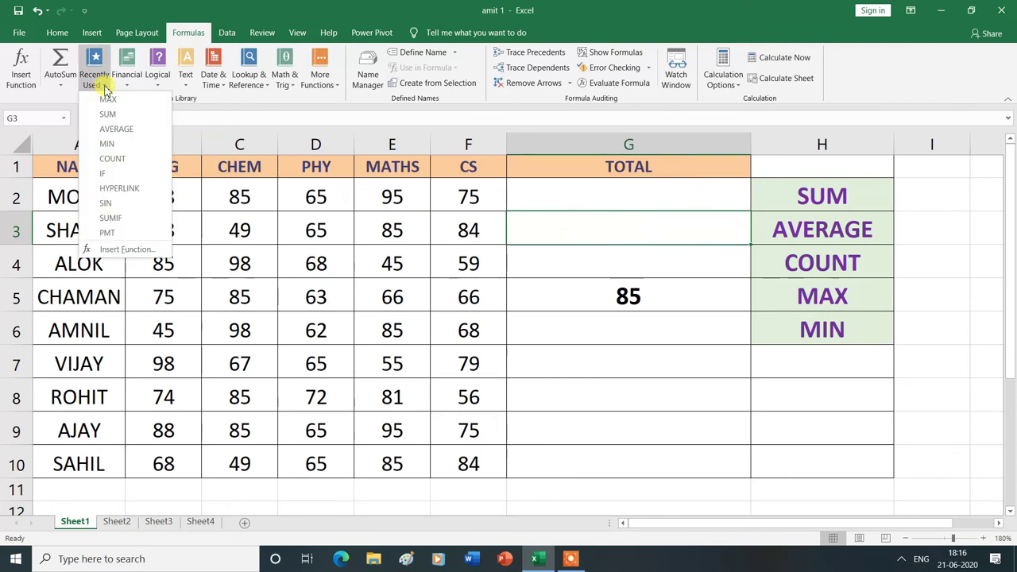
{"action": "left_click", "coordinate": [116, 128]}
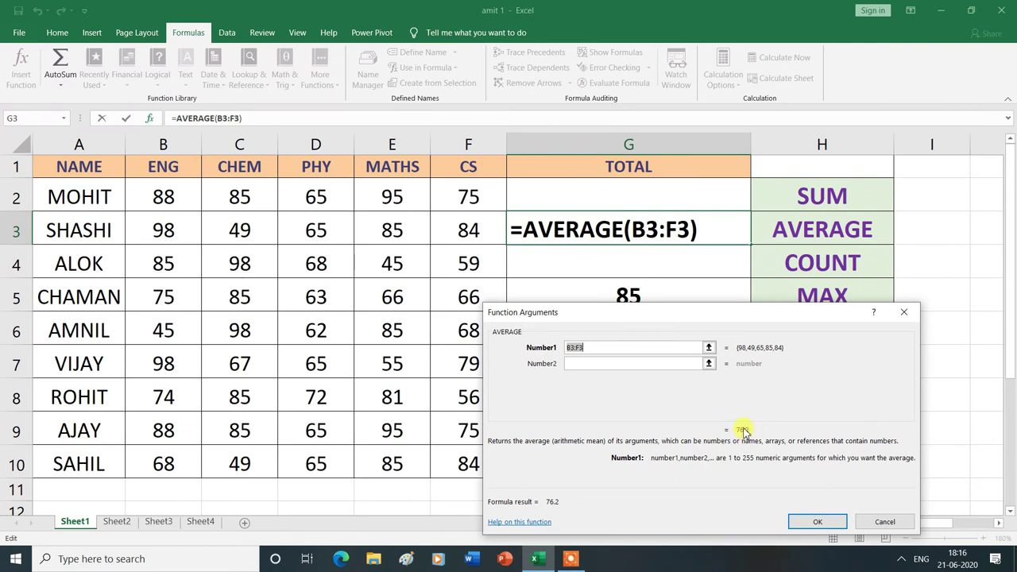
{"action": "left_click", "coordinate": [818, 522]}
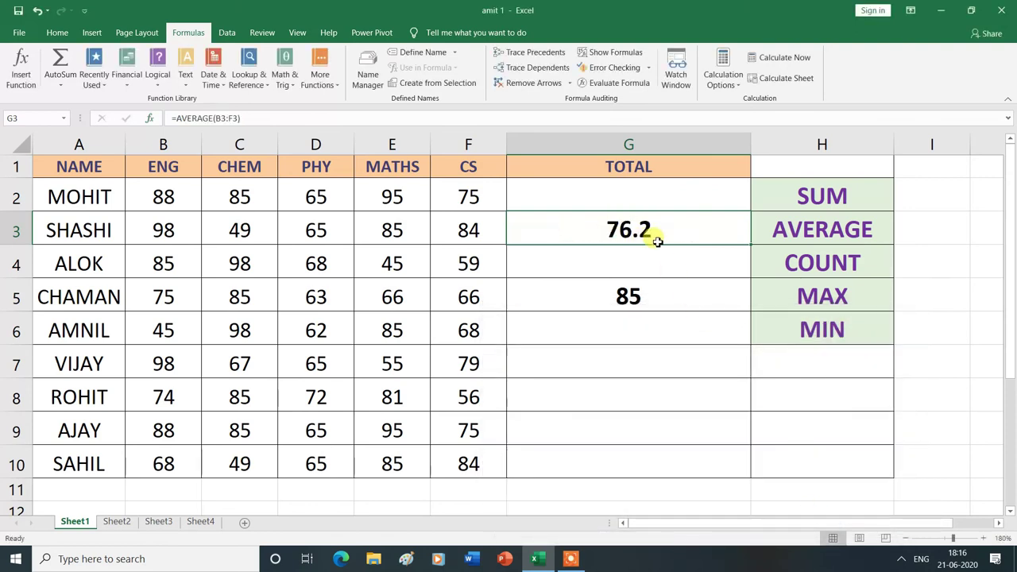
{"action": "left_click", "coordinate": [699, 320]}
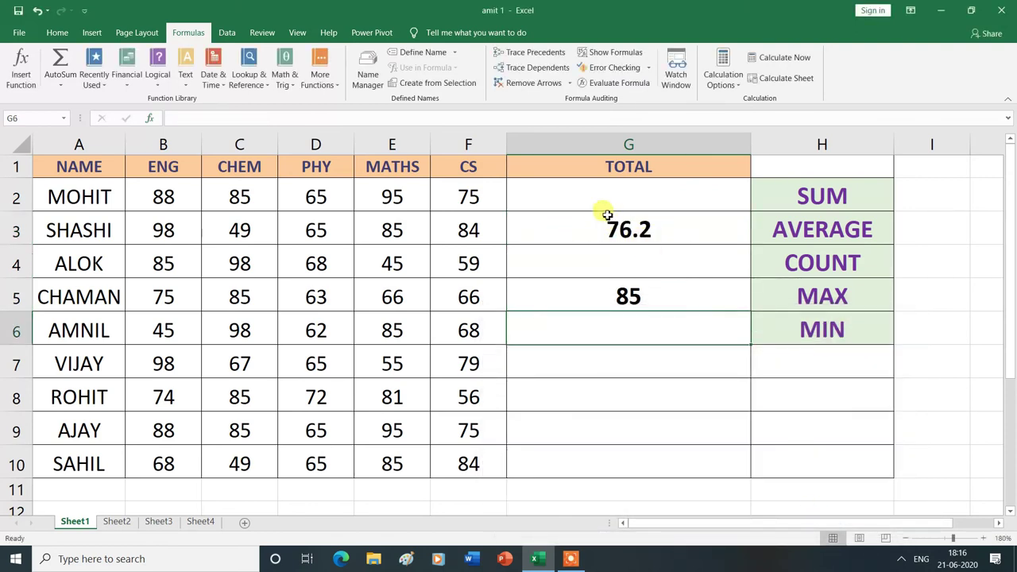
Clear G3:G5, then insert SUM(B2:F2) in G2 from Recently Used, showing 408
{"action": "left_click_drag", "start_coordinate": [603, 221], "coordinate": [612, 298]}
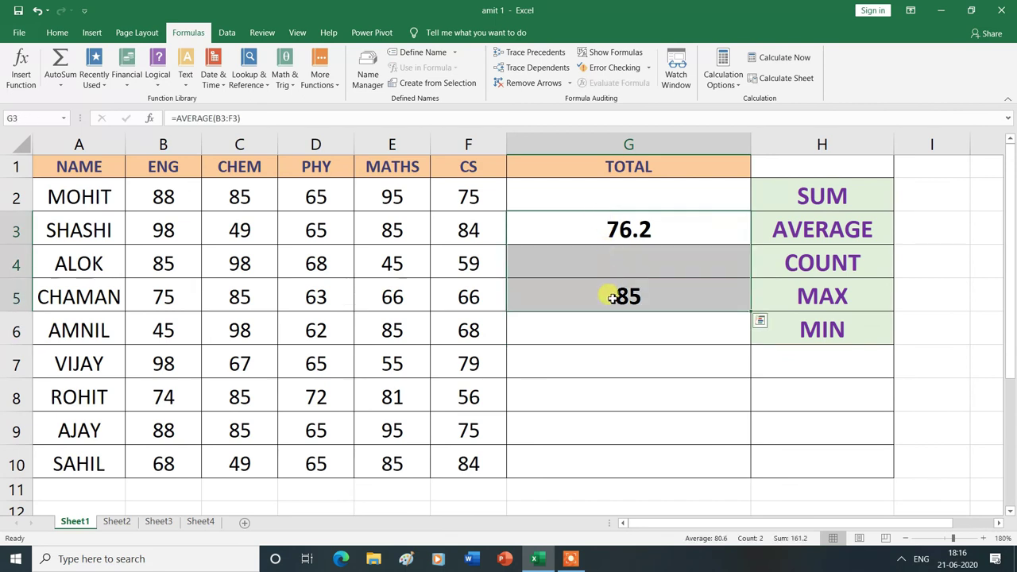
{"action": "key", "text": "Delete"}
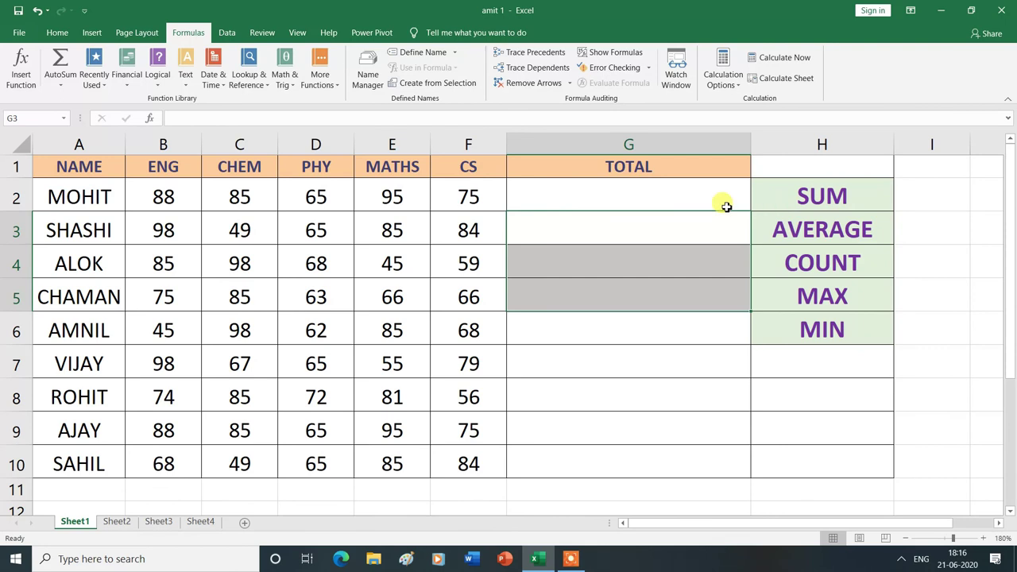
{"action": "left_click", "coordinate": [636, 197]}
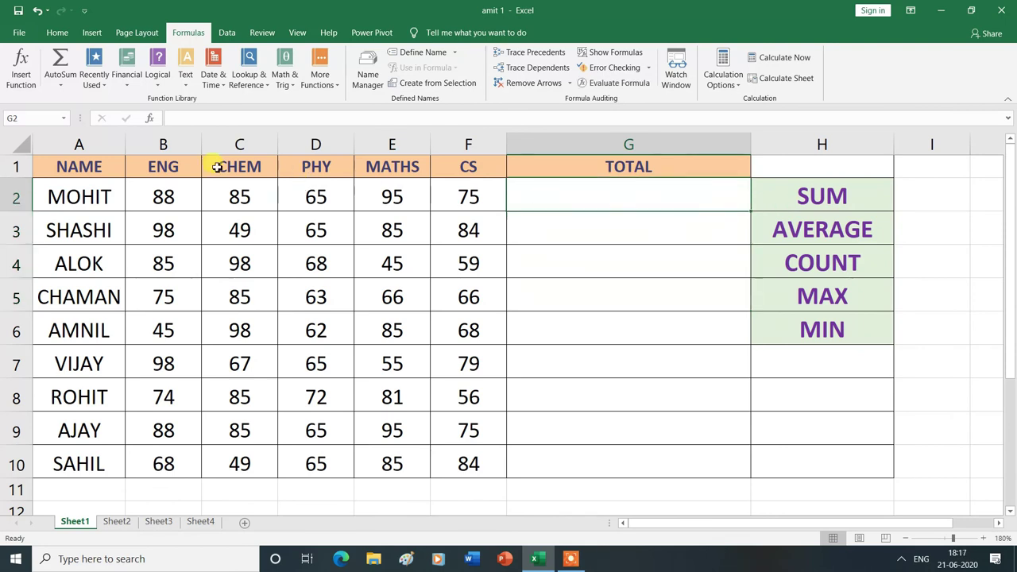
{"action": "left_click", "coordinate": [104, 91]}
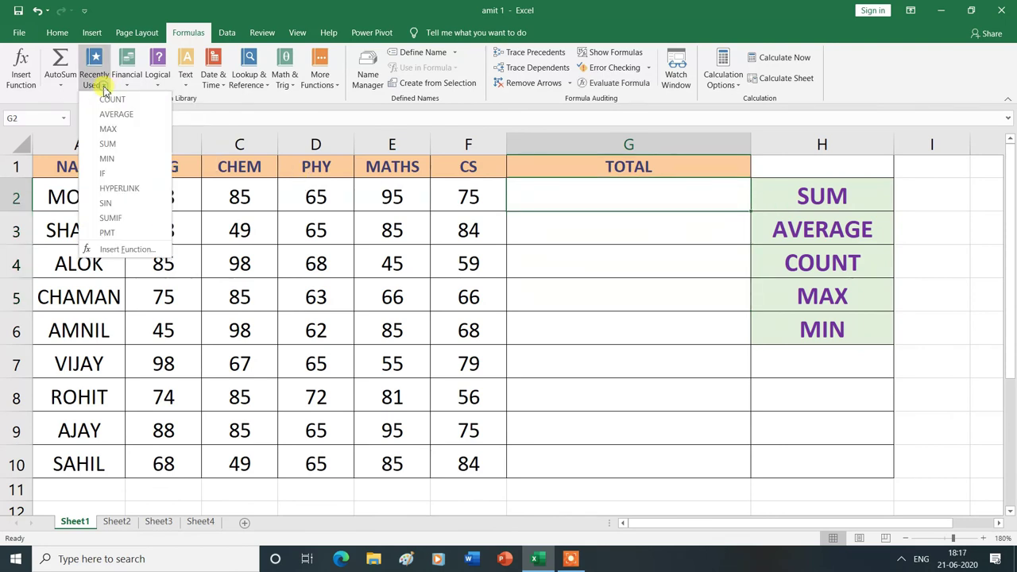
{"action": "left_click", "coordinate": [108, 144]}
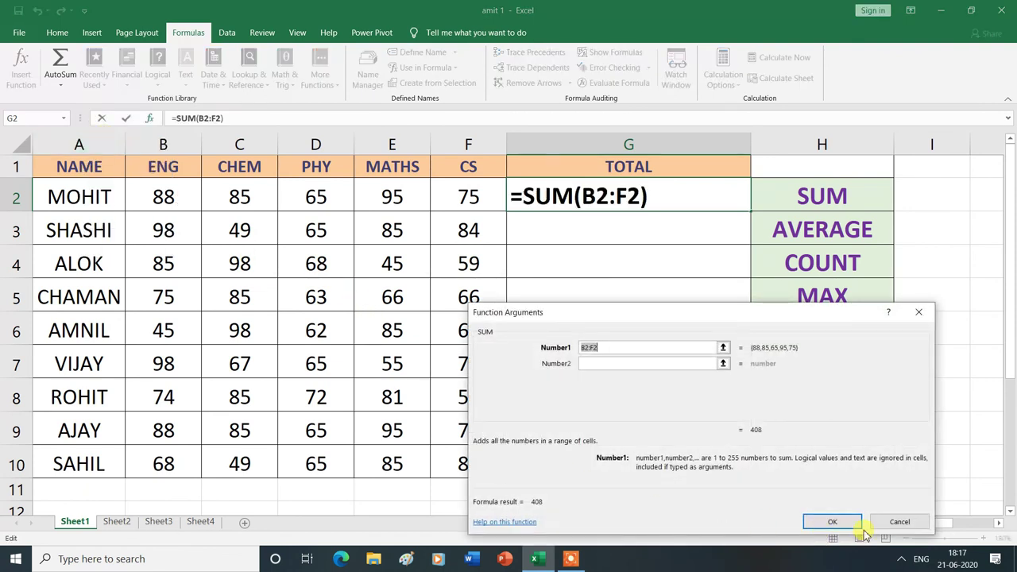
{"action": "left_click", "coordinate": [832, 522]}
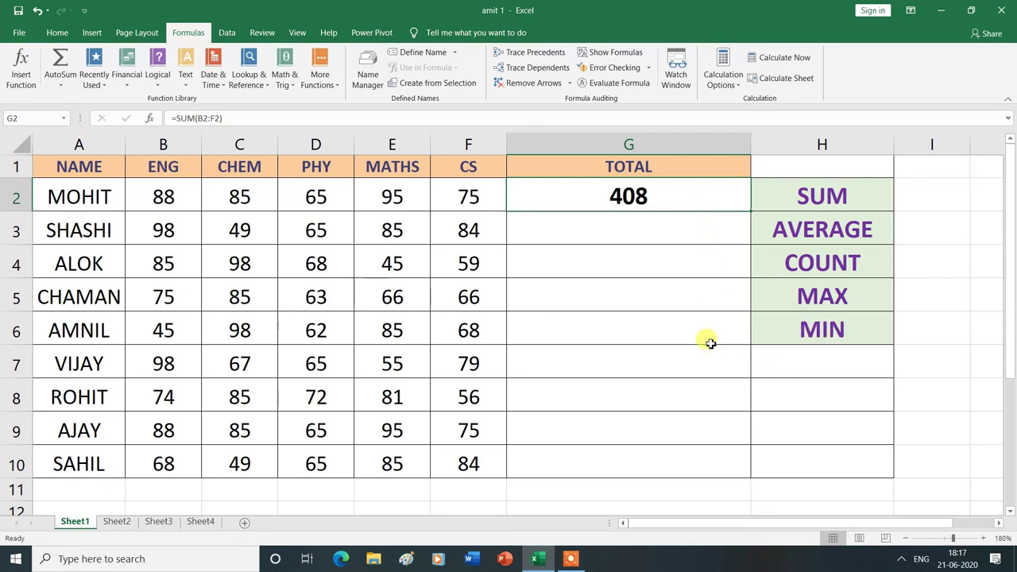
{"action": "left_click", "coordinate": [635, 329]}
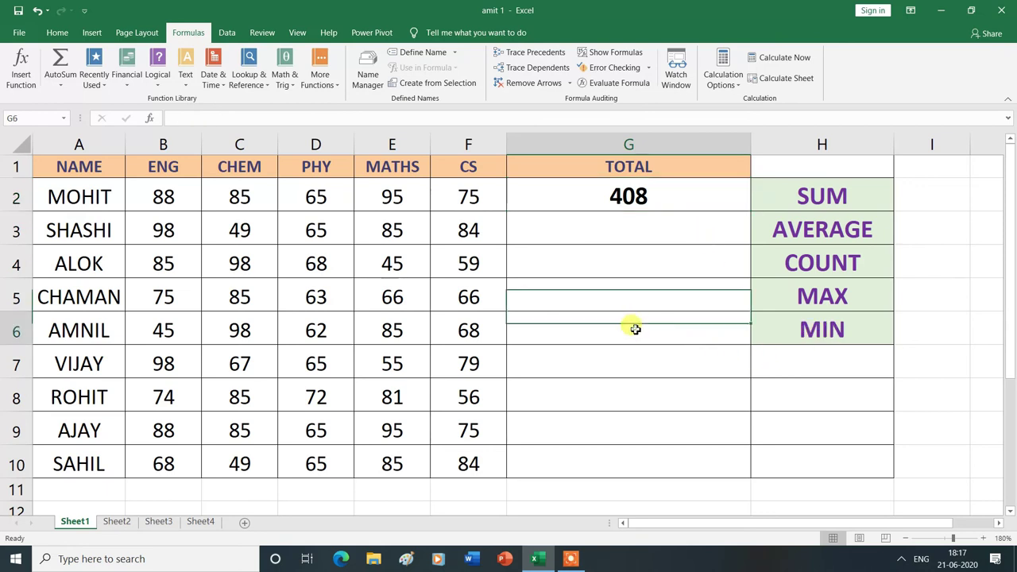
Insert MIN(B6:F6) in G6 from Recently Used functions, showing 45
{"action": "left_click", "coordinate": [103, 87]}
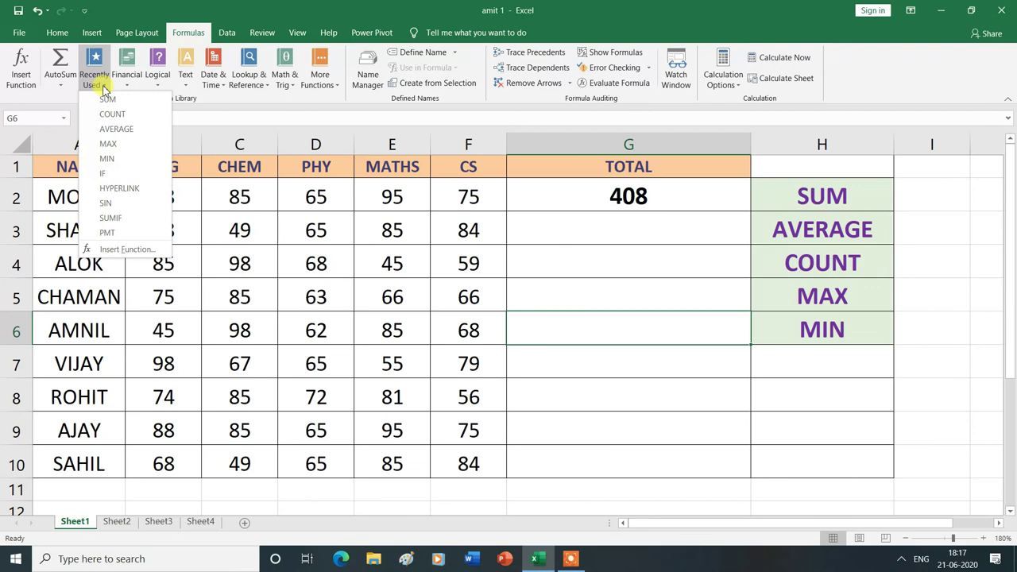
{"action": "left_click", "coordinate": [113, 162]}
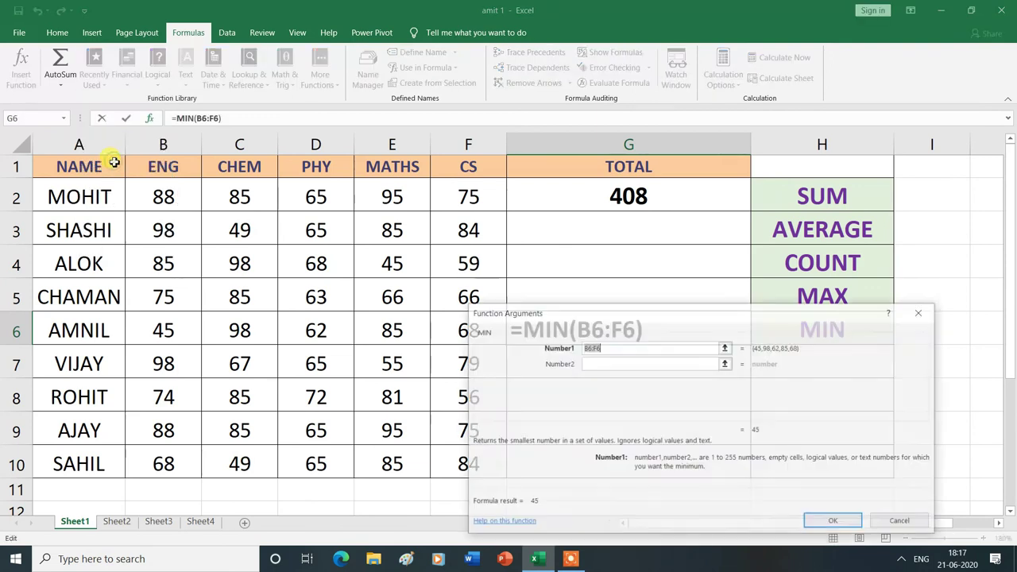
{"action": "left_click", "coordinate": [832, 522]}
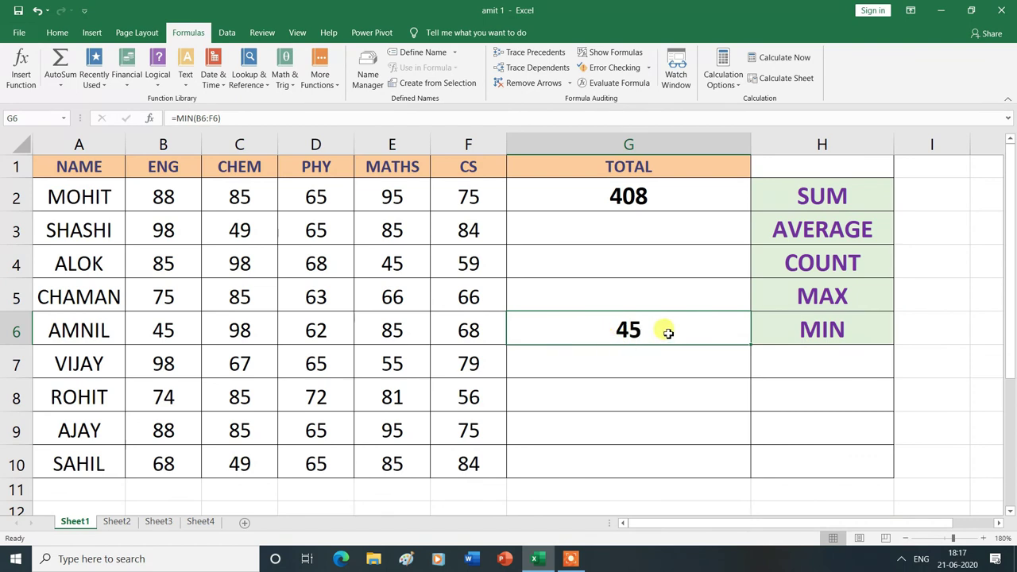